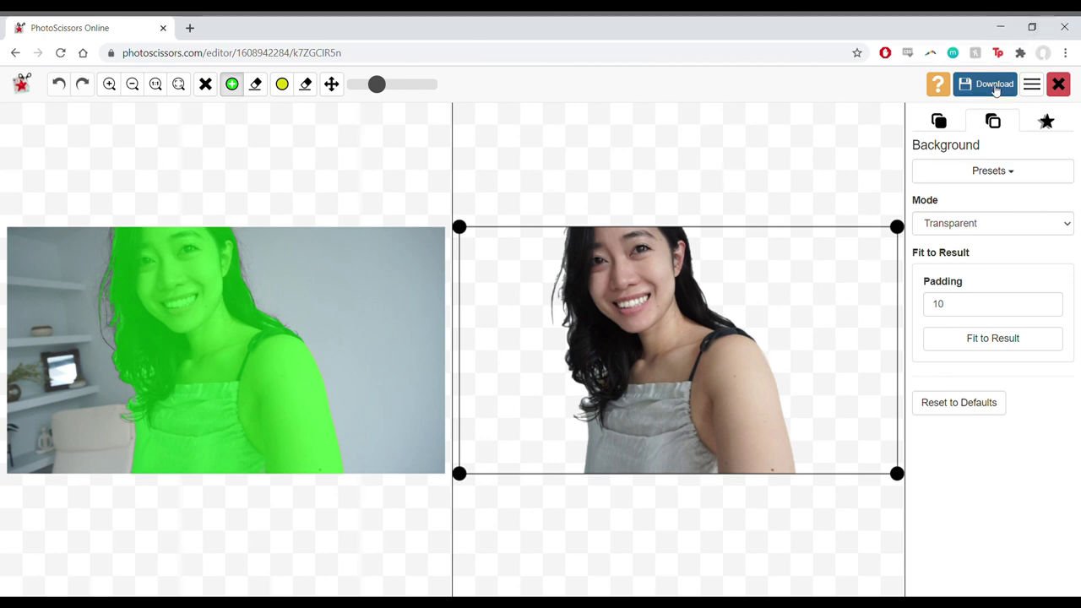
Download the cut-out portrait in low resolution, switch to Canva and shift the smiling portrait slightly left on page 4.
click(995, 88)
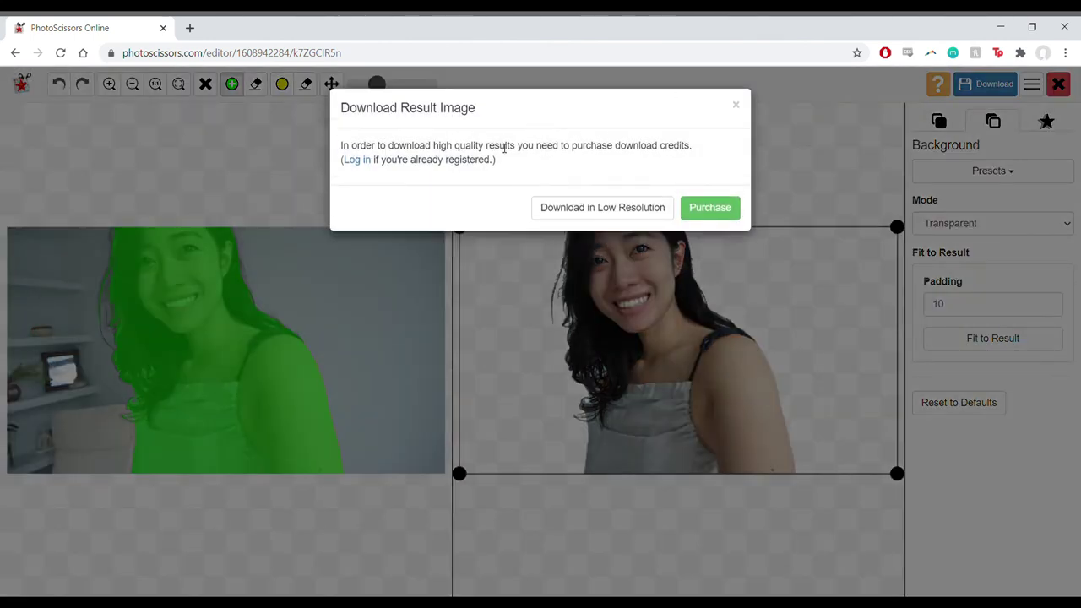
click(583, 208)
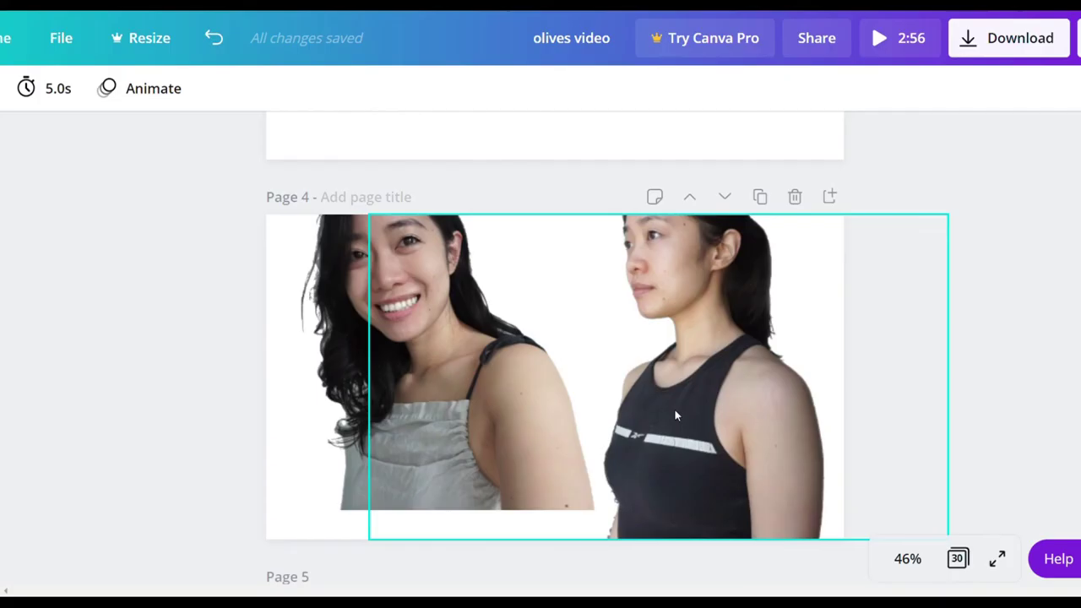
mouse_move(331, 326)
mouse_down()
mouse_move(313, 335)
mouse_move(334, 339)
mouse_up()
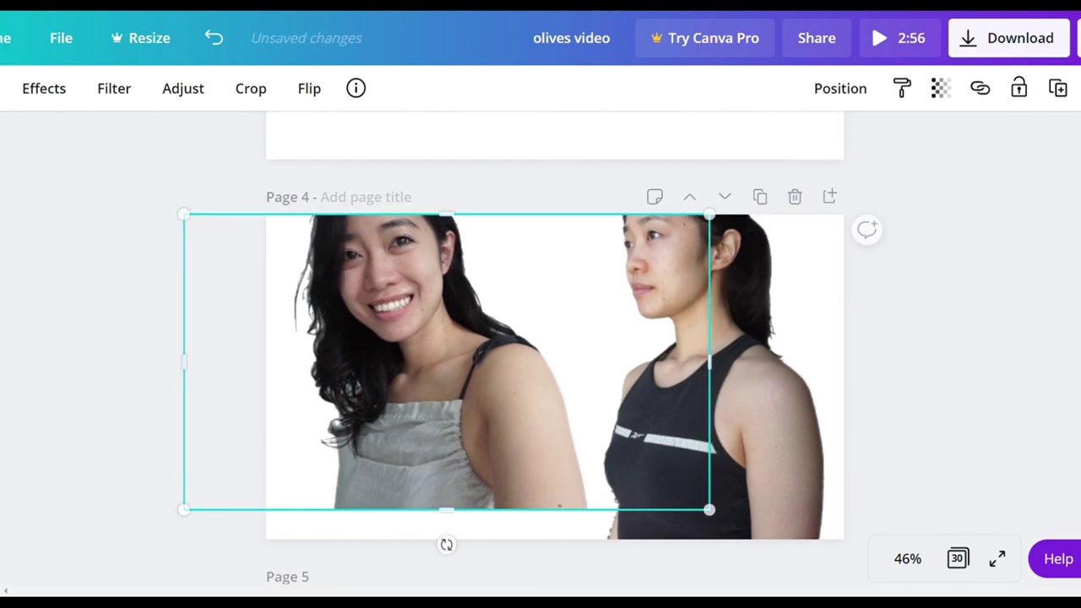
Set page 4's background to the custom bright red #FF0000, starting from white.
click(282, 535)
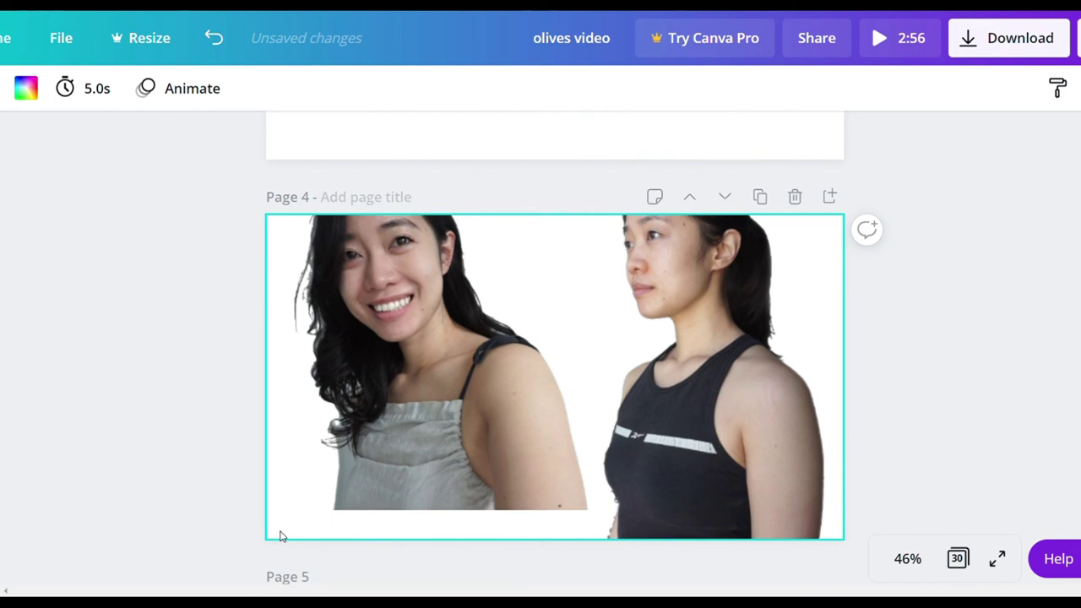
click(30, 94)
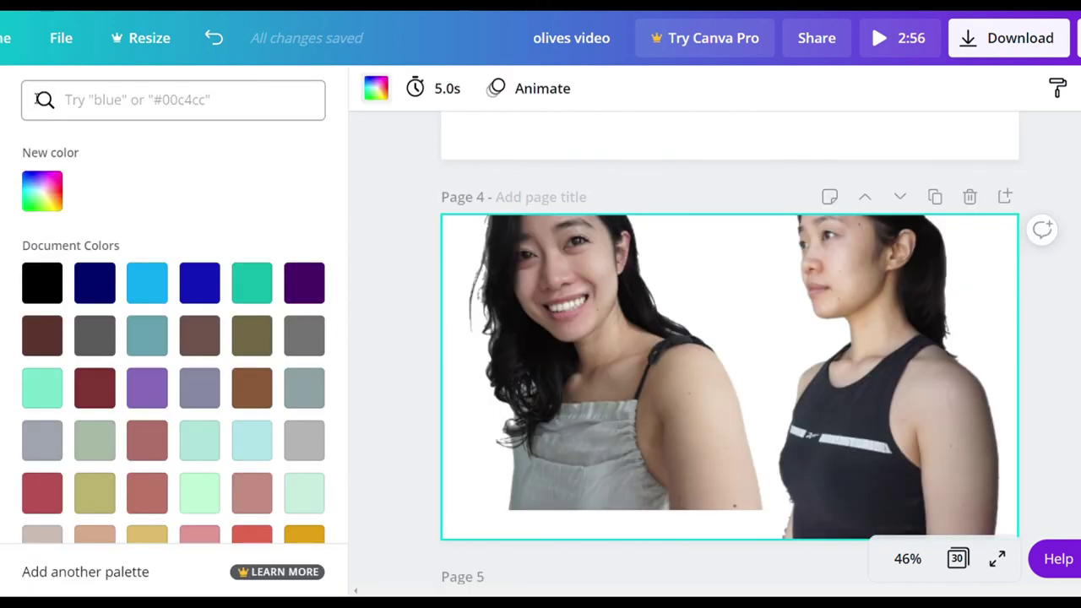
click(41, 199)
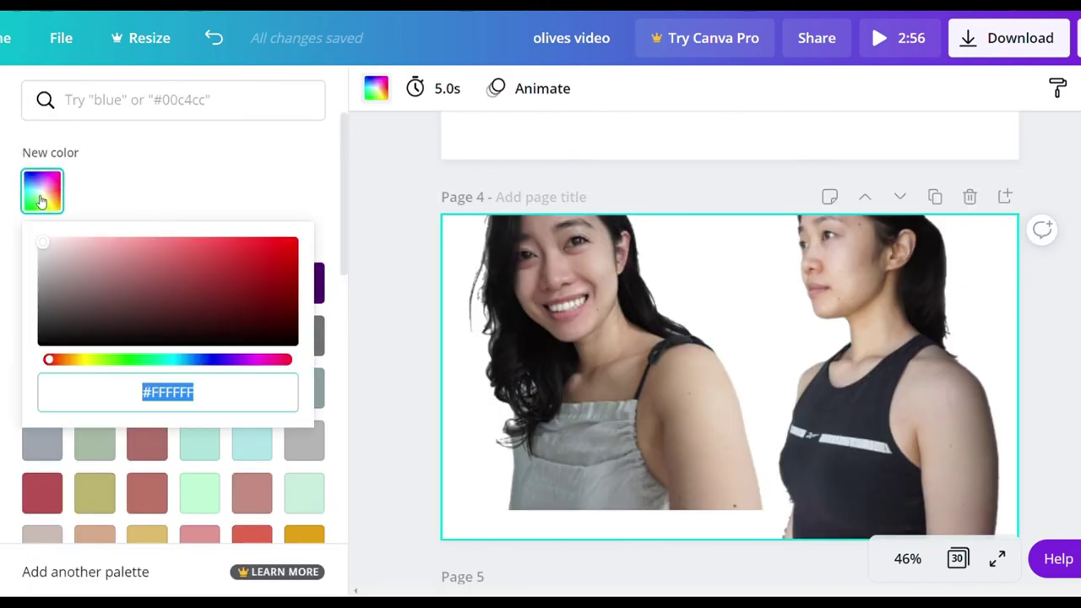
drag(58, 362, 303, 387)
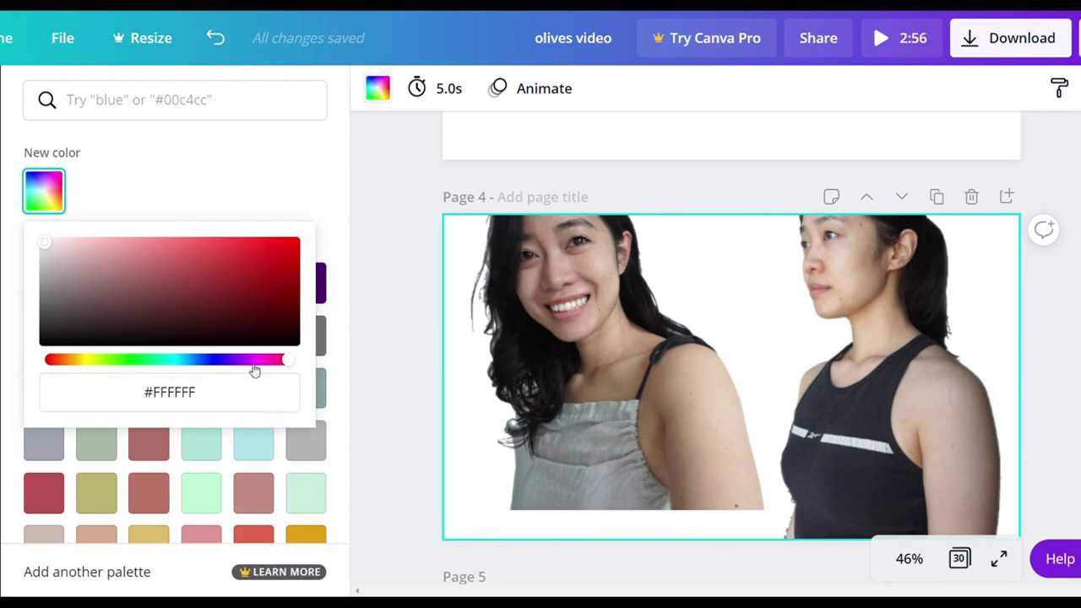
drag(44, 242, 25, 226)
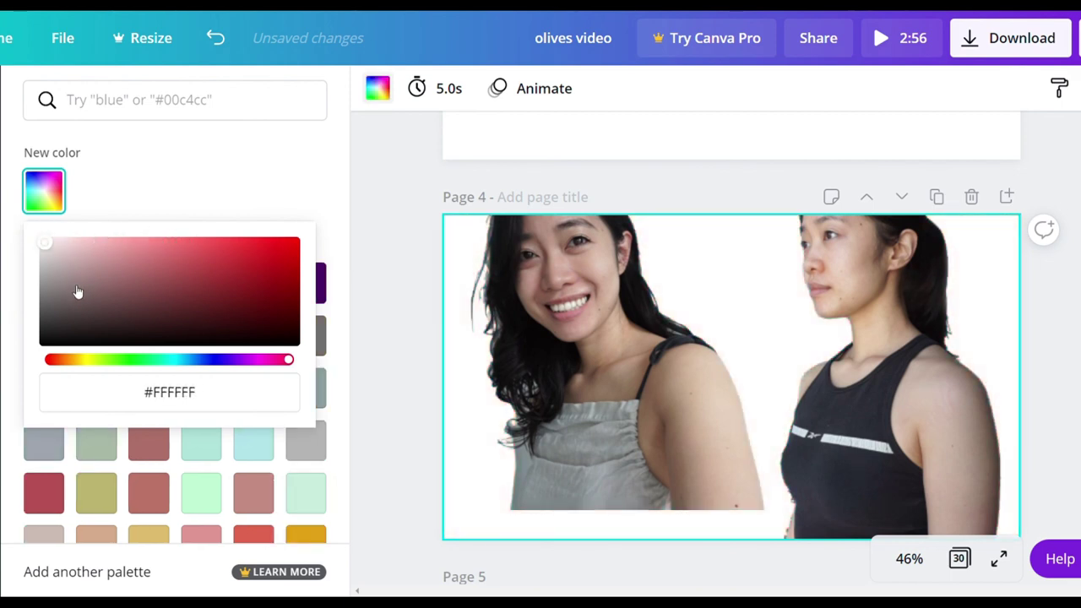
drag(43, 244, 316, 240)
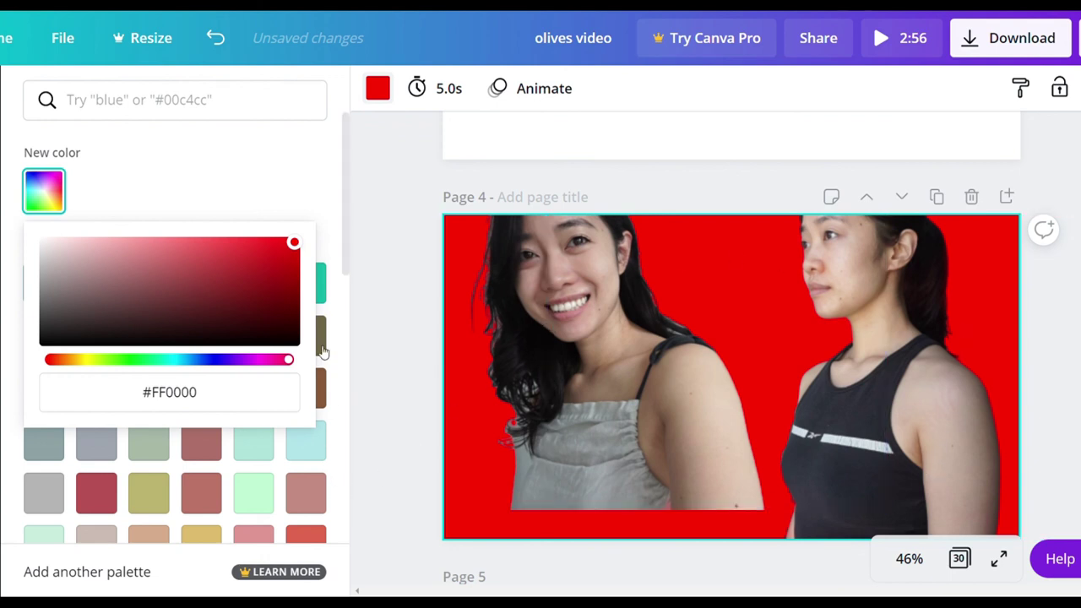
Try fully saturated background hues across the whole spectrum, including pink #FF0082, and stop on bright blue #007DFF.
click(50, 361)
drag(55, 366, 317, 406)
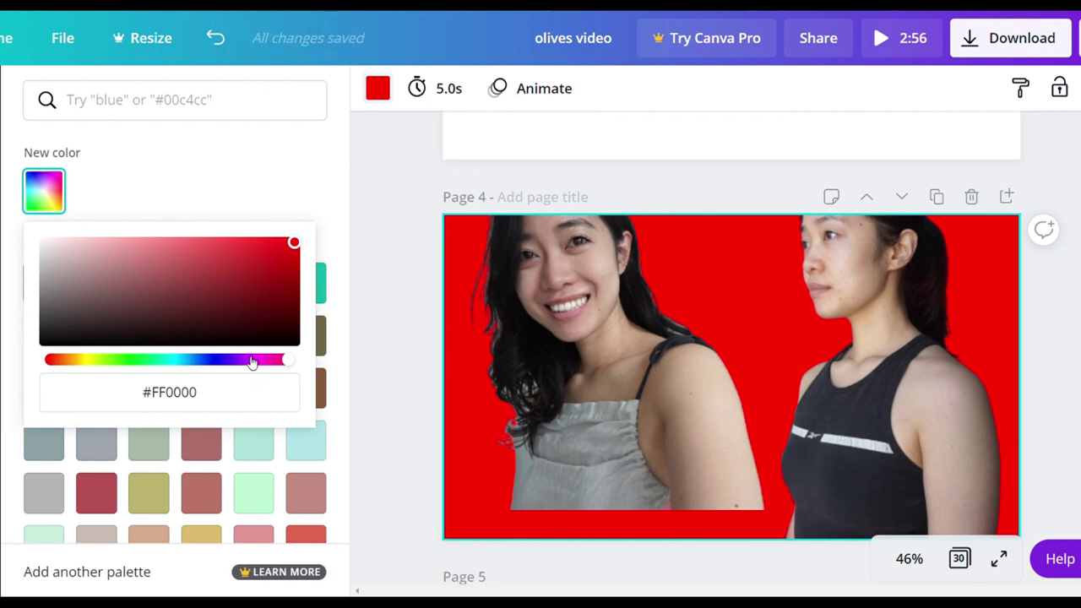
drag(258, 361, 273, 369)
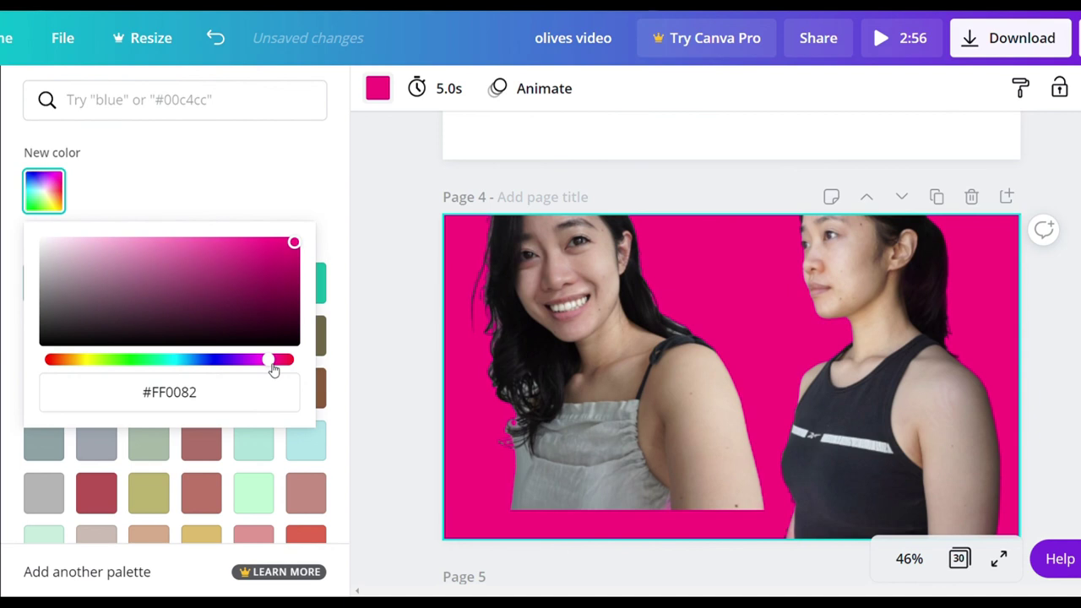
click(219, 363)
drag(219, 363, 194, 363)
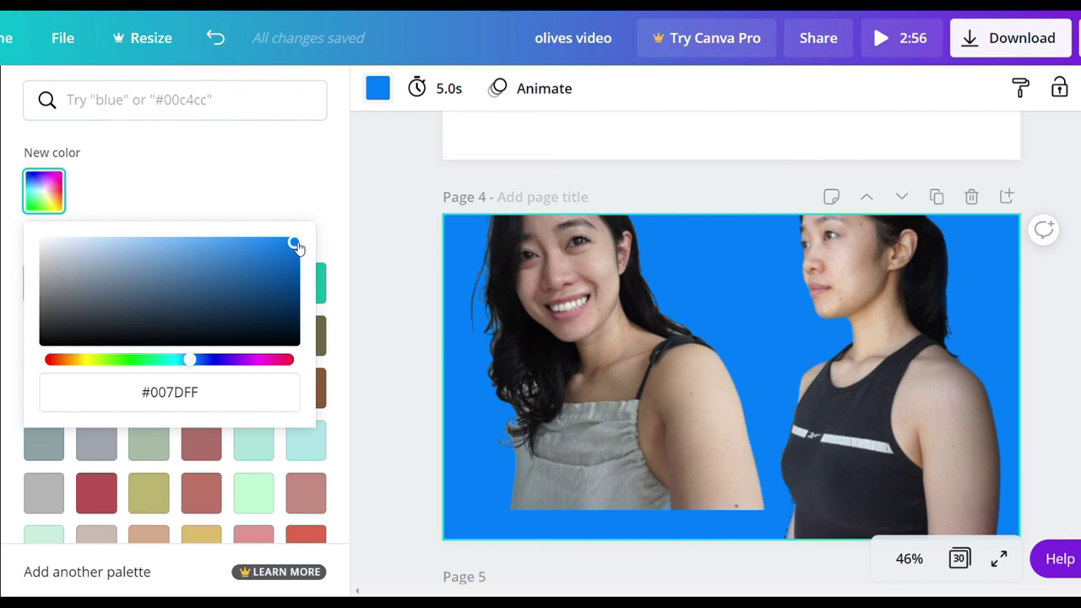
Lower the background's saturation and try pastel hues across the spectrum, including pink #FFA9A9, blue #A9CEFF and yellow #FFFEA9.
drag(294, 245, 127, 242)
click(74, 360)
drag(76, 364, 303, 388)
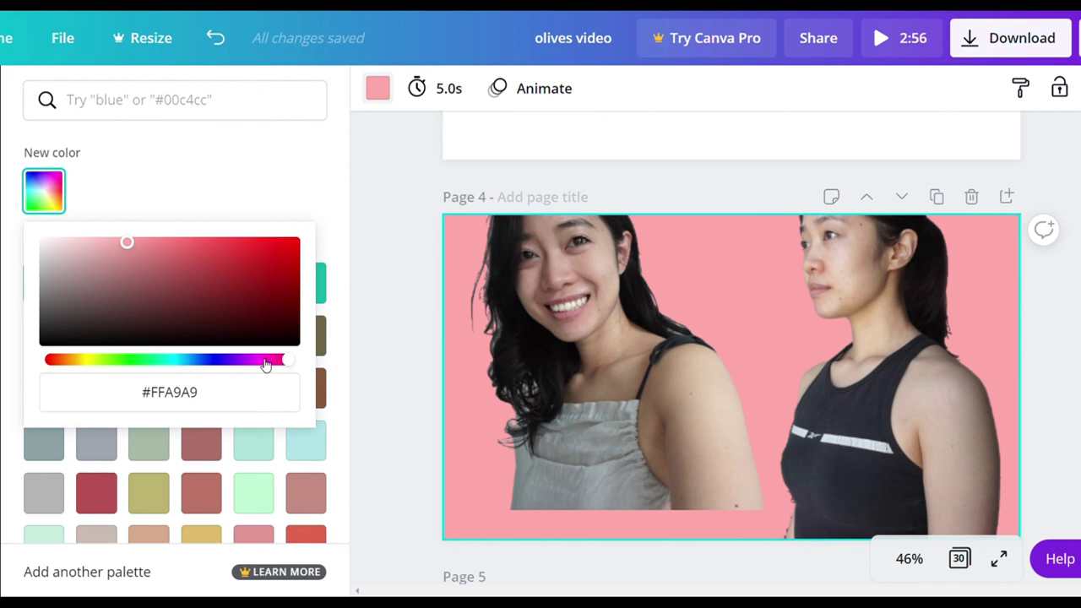
mouse_move(207, 361)
mouse_down()
mouse_move(185, 358)
mouse_move(231, 358)
mouse_move(198, 358)
mouse_move(196, 348)
mouse_up()
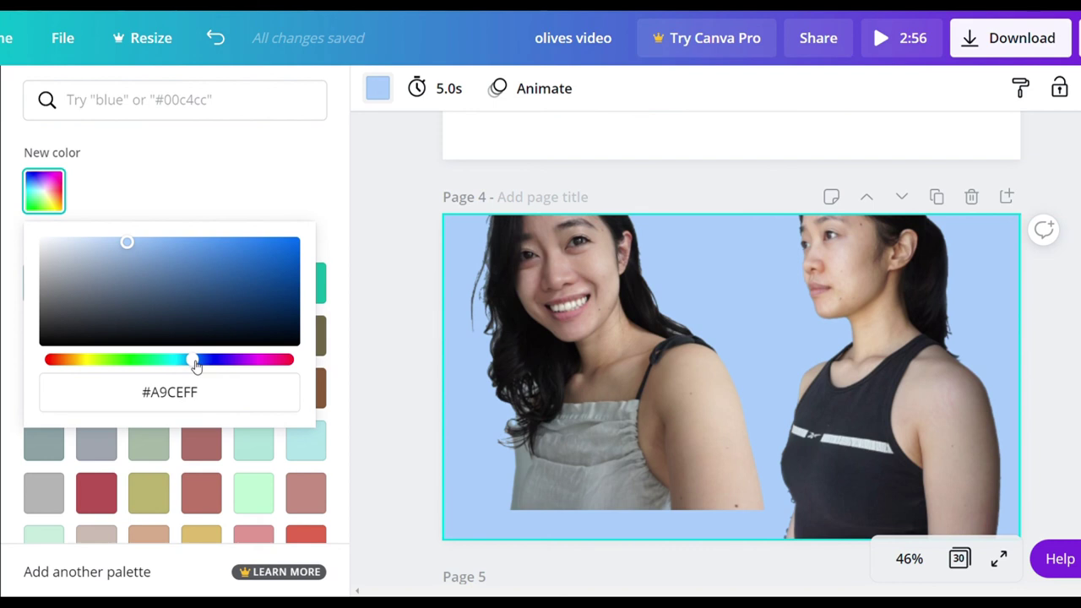
drag(196, 365, 91, 360)
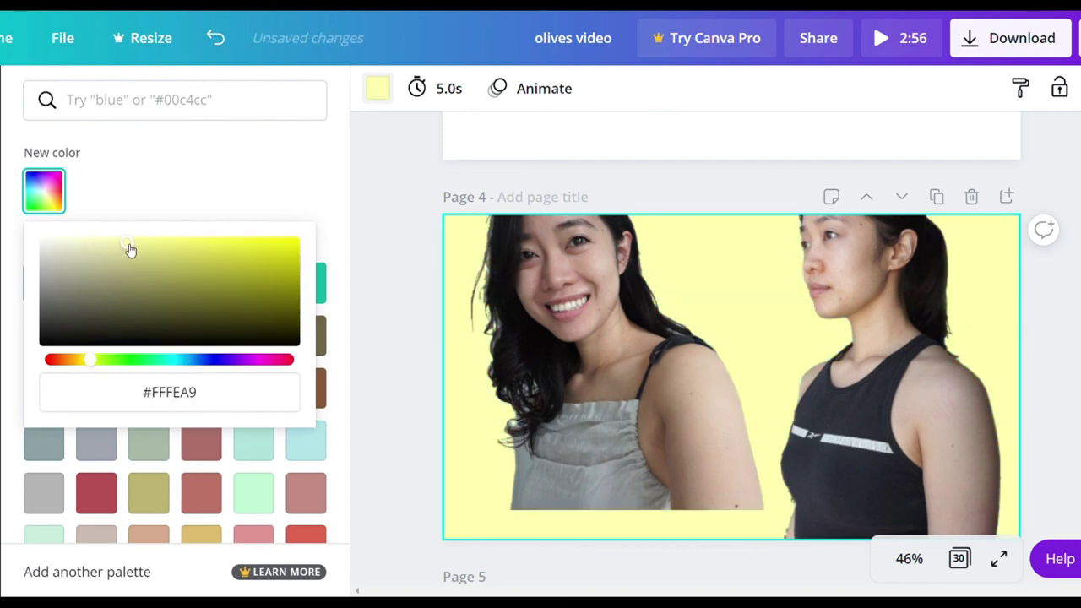
Mute the background to olive #9B9A49 and try muted hues including red #9B4949, brown #9B7049 and teal #498F9B, stopping on #9B9349.
drag(129, 250, 176, 280)
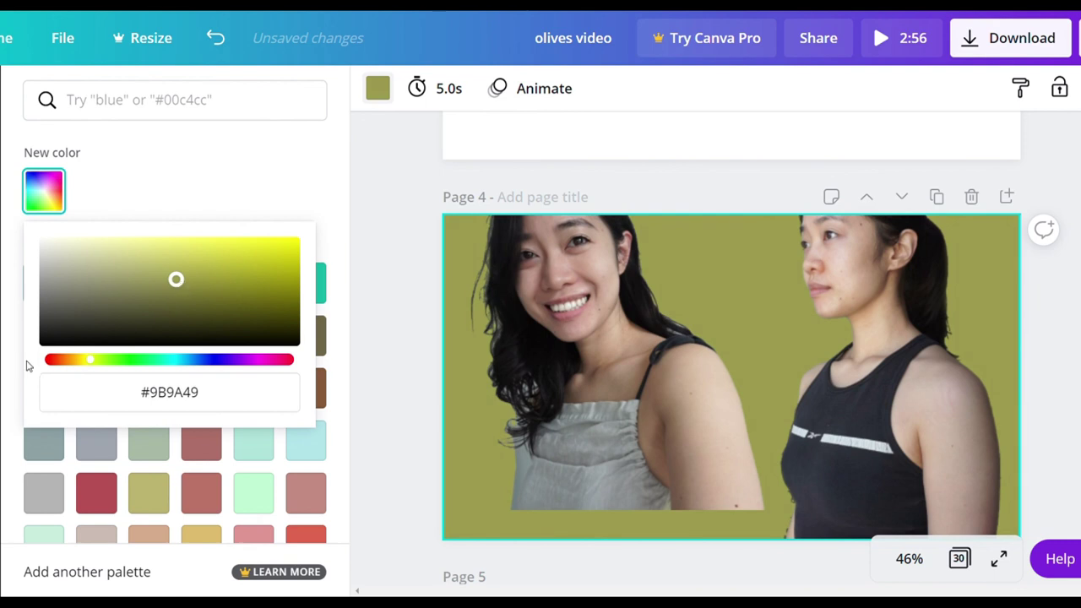
click(54, 361)
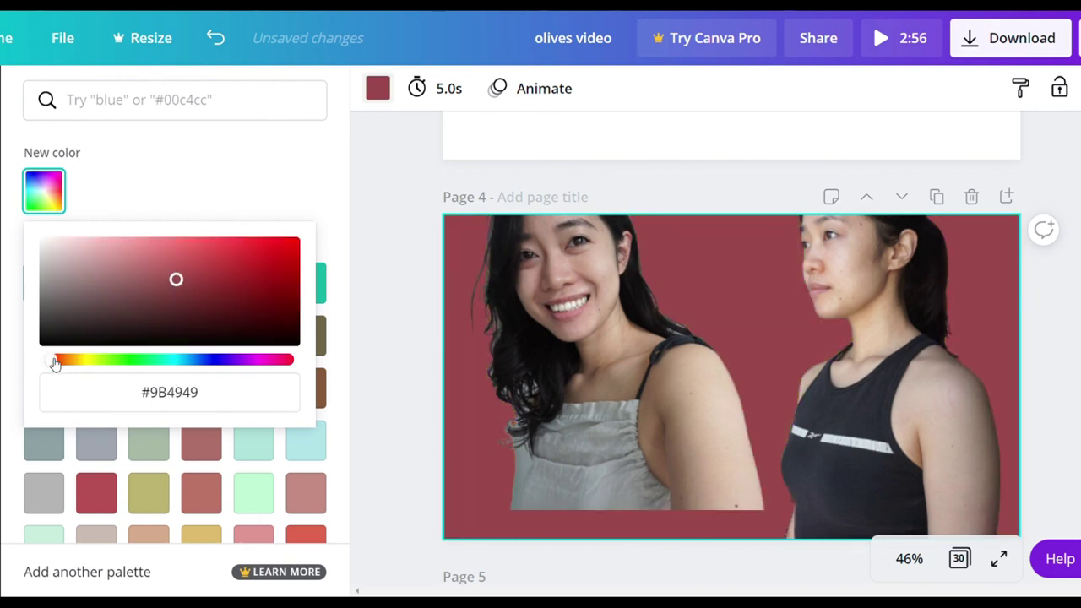
drag(58, 364, 220, 384)
drag(225, 385, 304, 391)
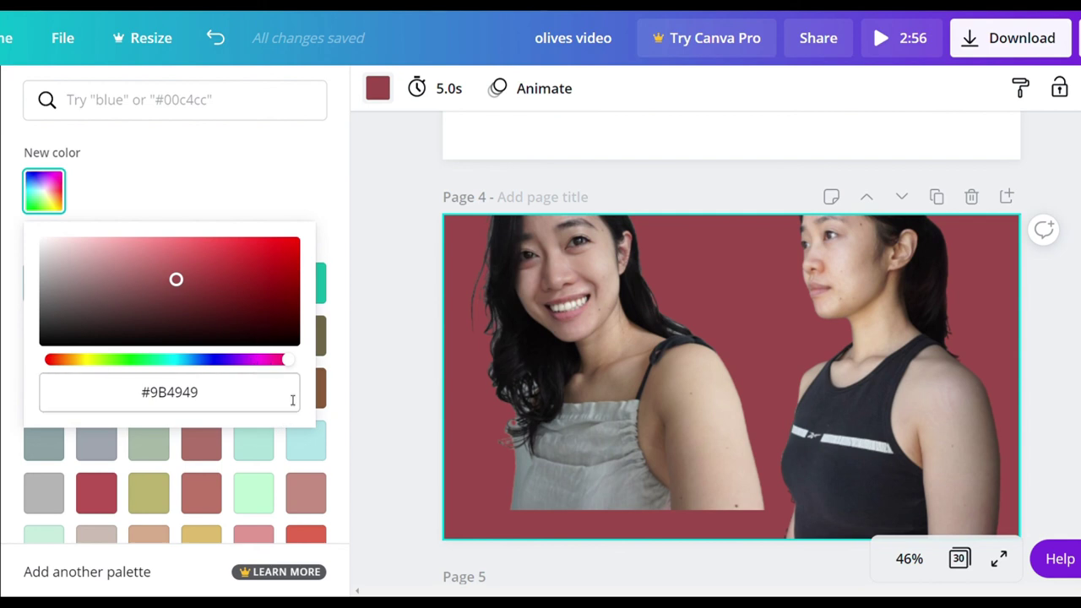
click(75, 364)
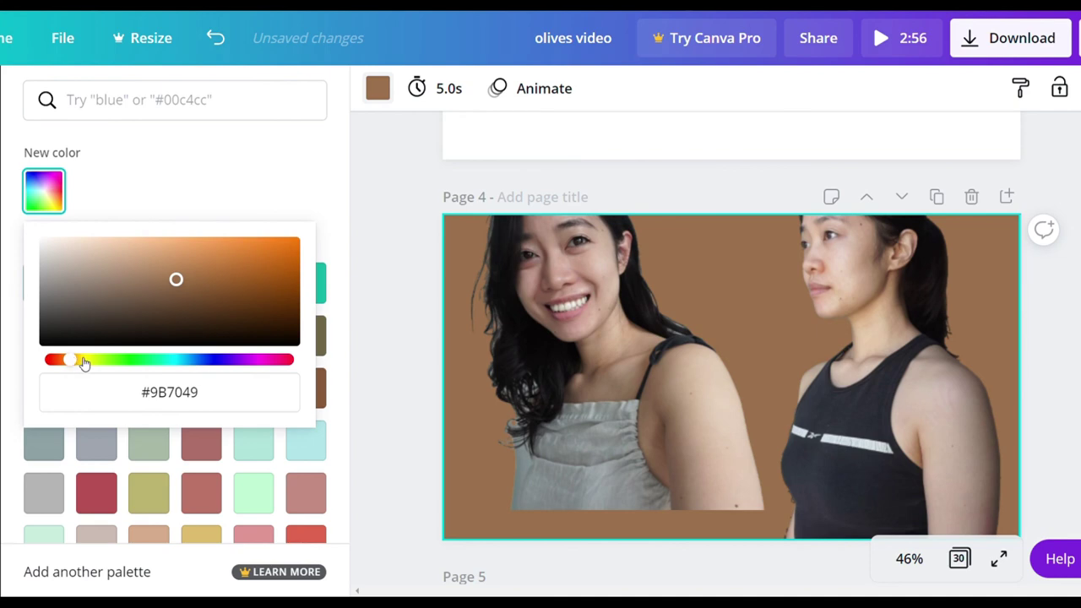
click(112, 361)
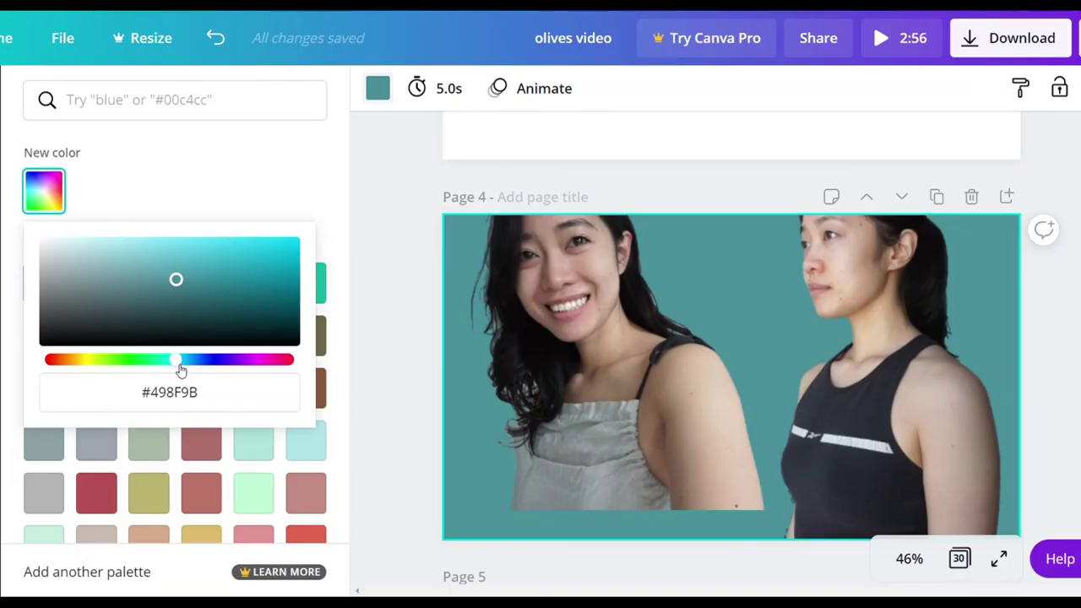
drag(180, 369, 308, 368)
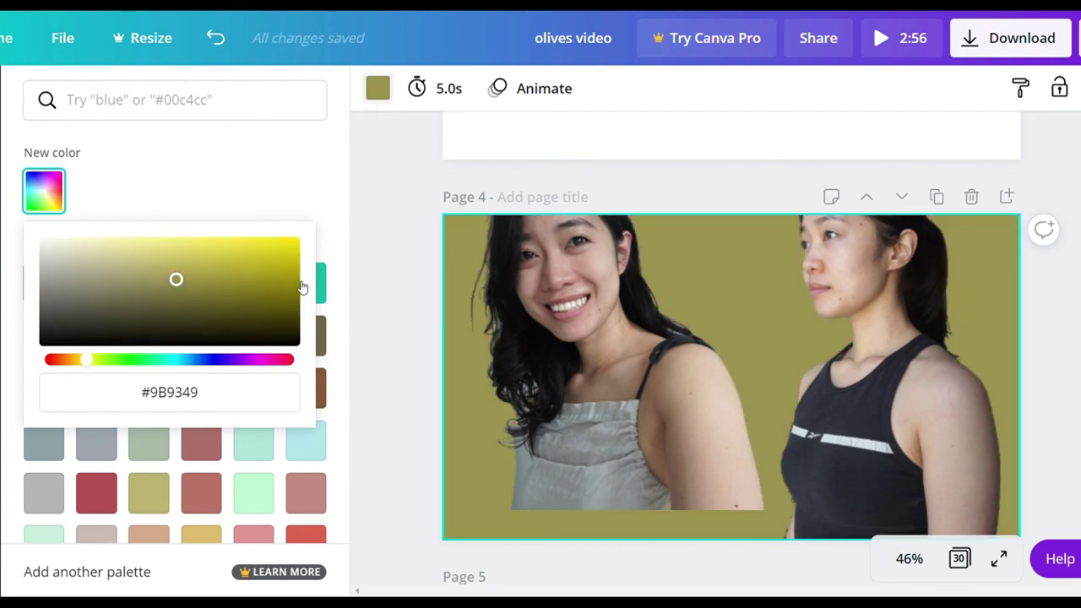
Change page 4's background to the deep, saturated dark olive #645A00 and close the colour picker.
click(299, 283)
drag(301, 285, 306, 307)
click(336, 302)
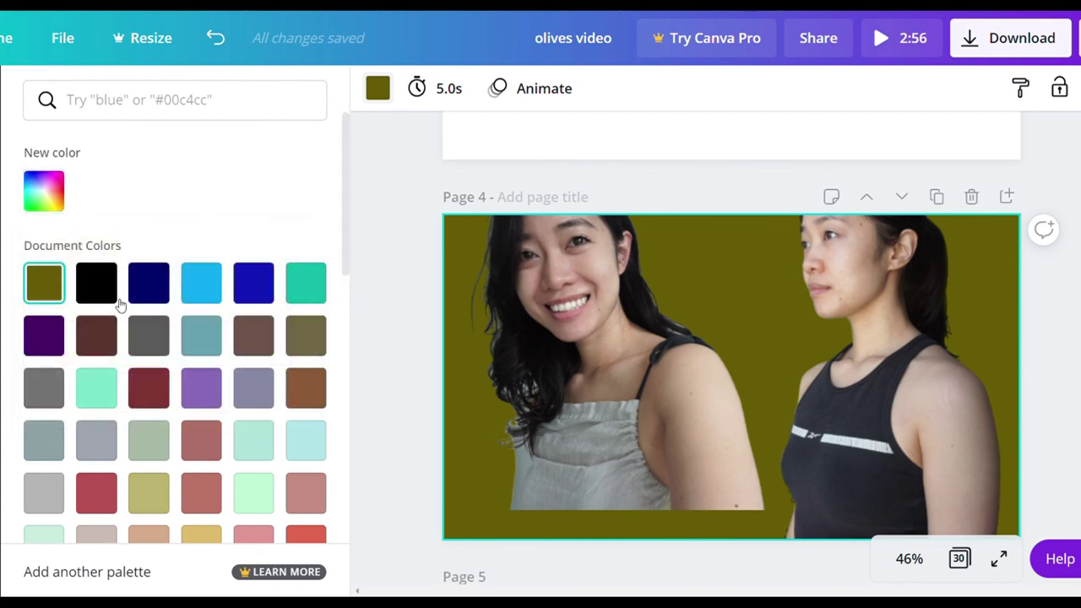
Try deep dark background hues across the spectrum starting with dark red #640000, and set page 4's background to navy #0B0064.
click(50, 201)
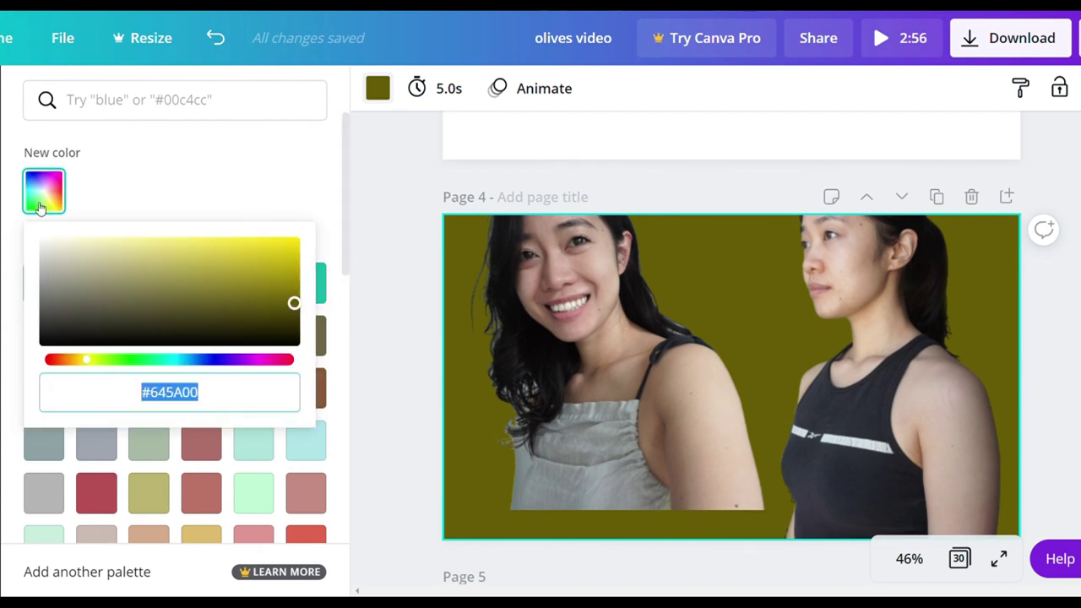
click(49, 361)
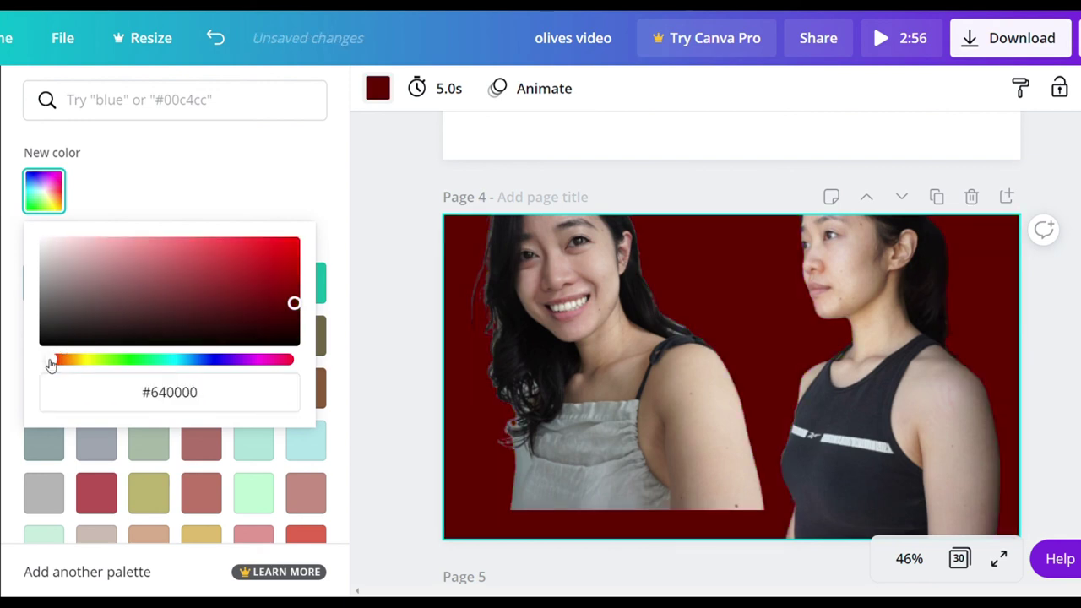
drag(55, 367, 299, 410)
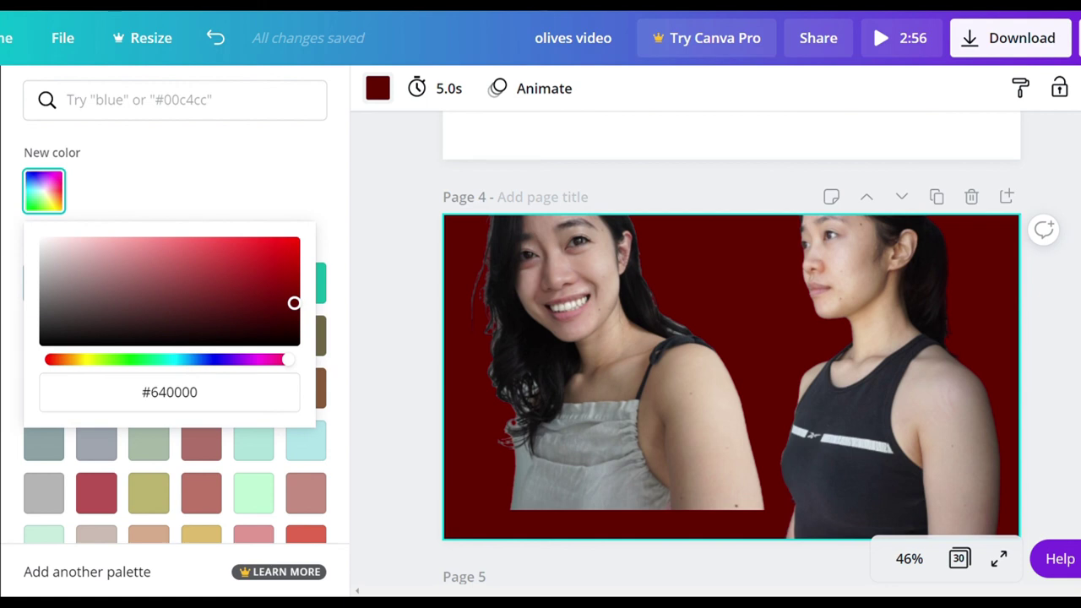
click(218, 360)
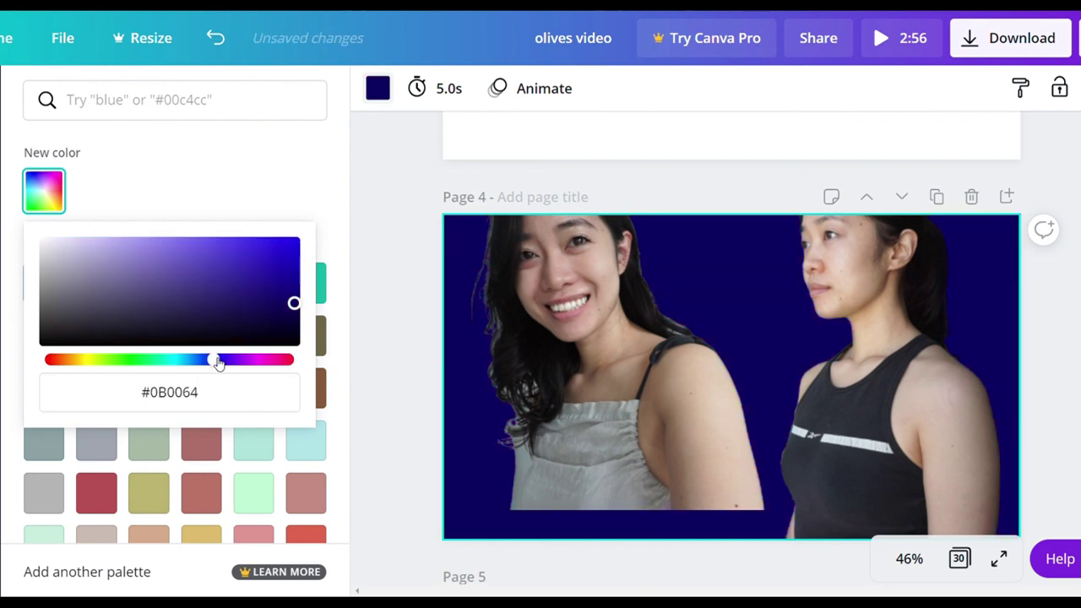